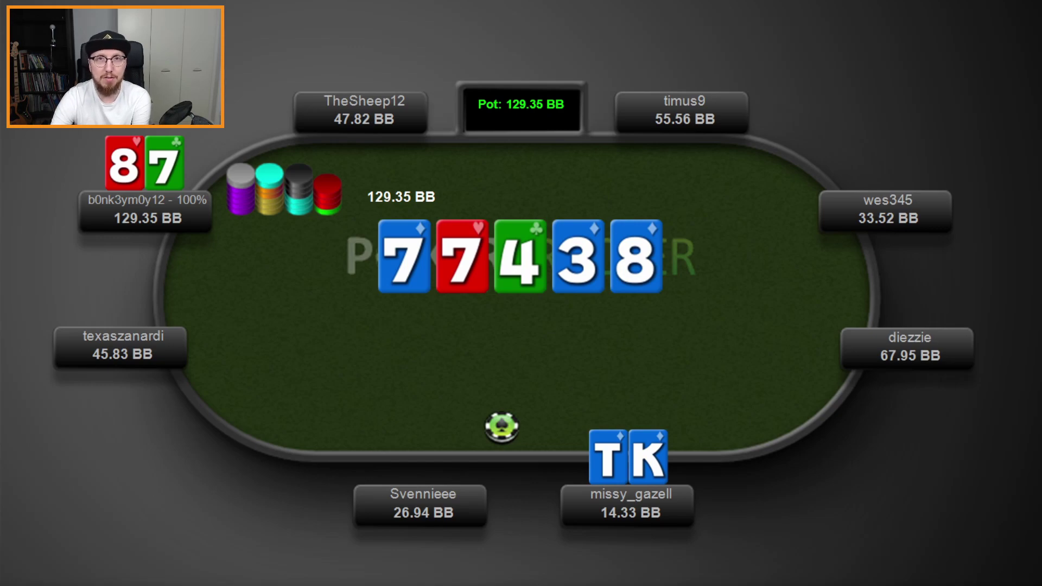
Bring up the 7d 7h 4c flop solution and advance to Player3 facing the 2.11 bet in an 11.72 pot.
key("alt+Tab")
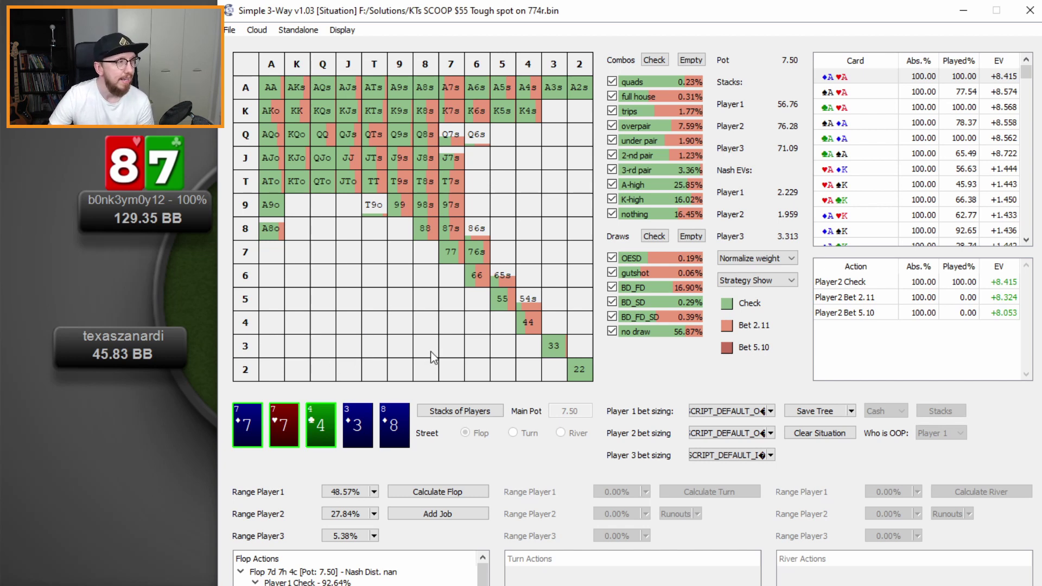
key("Down")
key("Down")
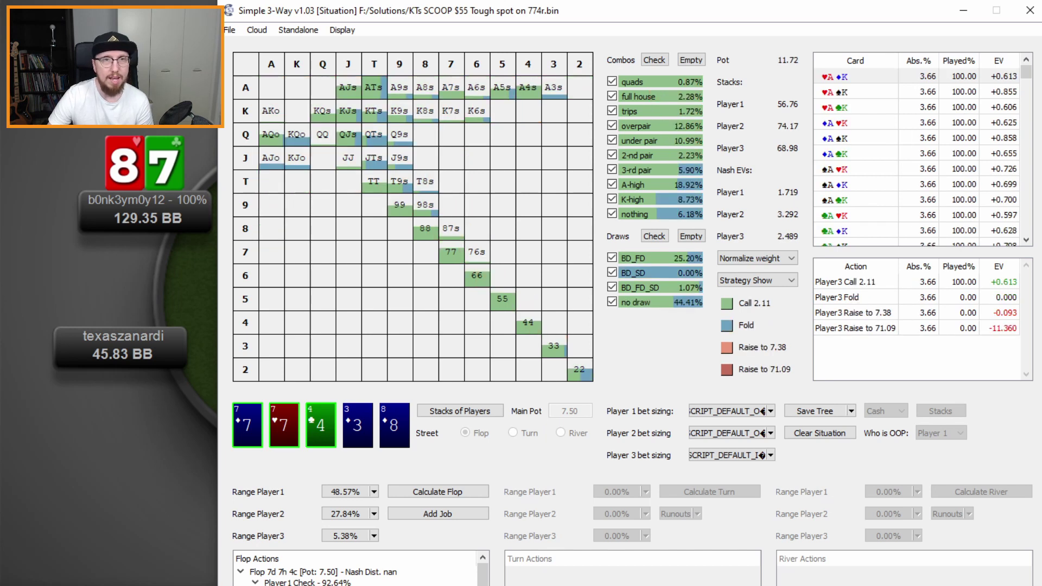
Compare the ♦K♦T, ♠K♠T, ♣K♣T and ♥K♥T combos' frequencies against the 2.11 bet, then load the 3d turn.
left_click(373, 112)
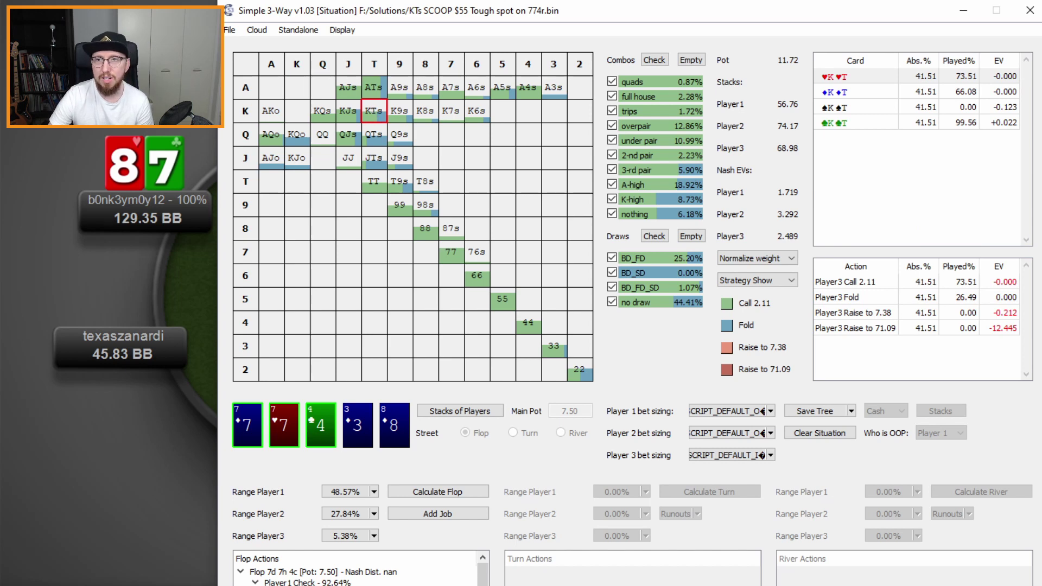
left_click(843, 92)
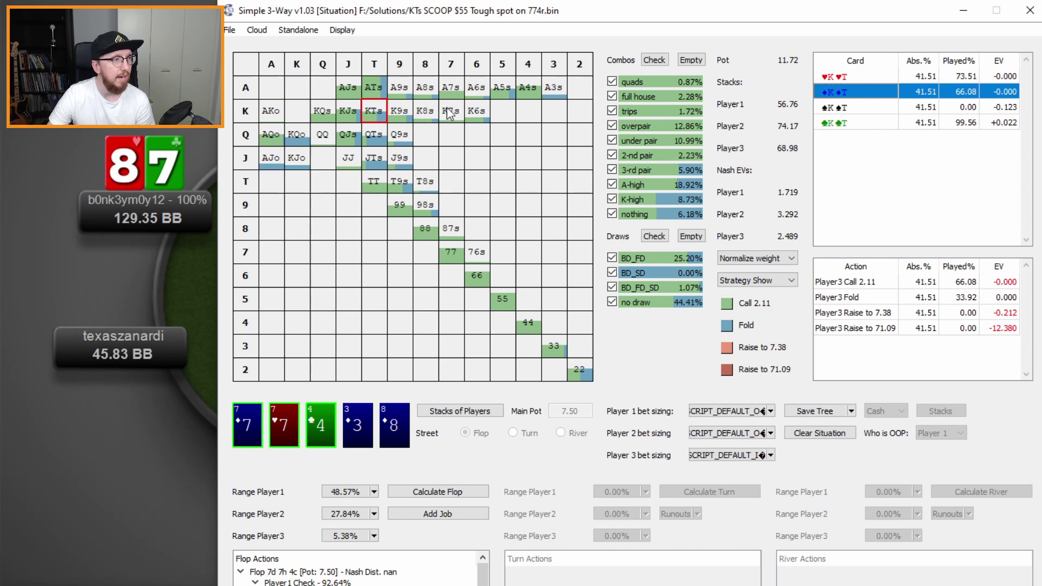
left_click(831, 111)
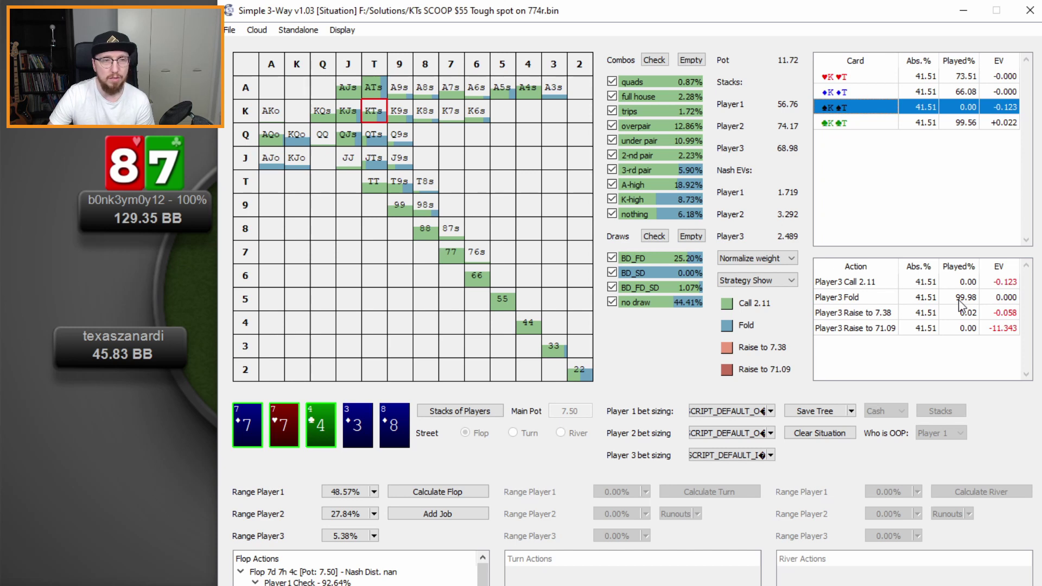
left_click(859, 128)
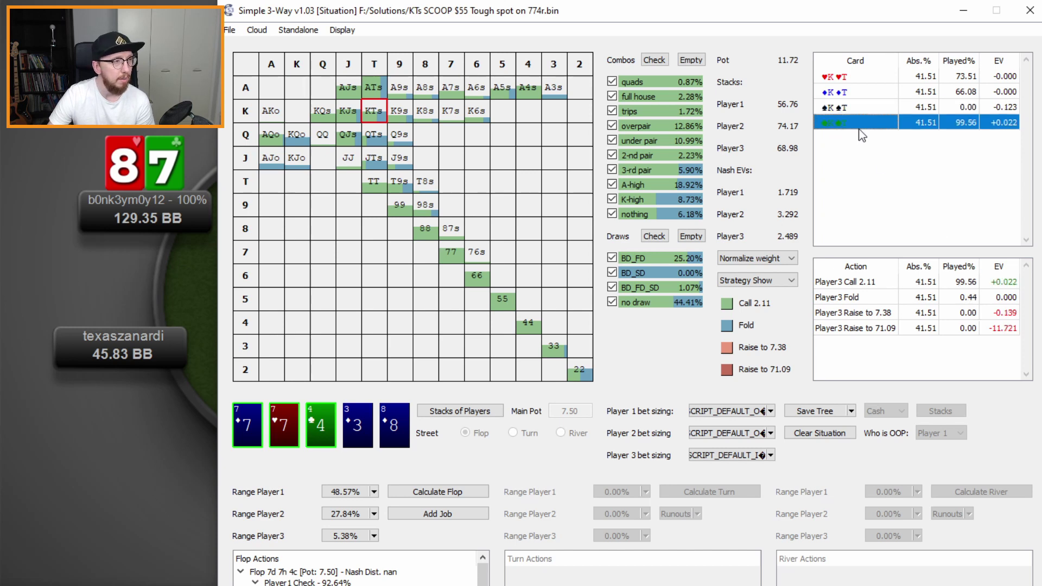
left_click(855, 93)
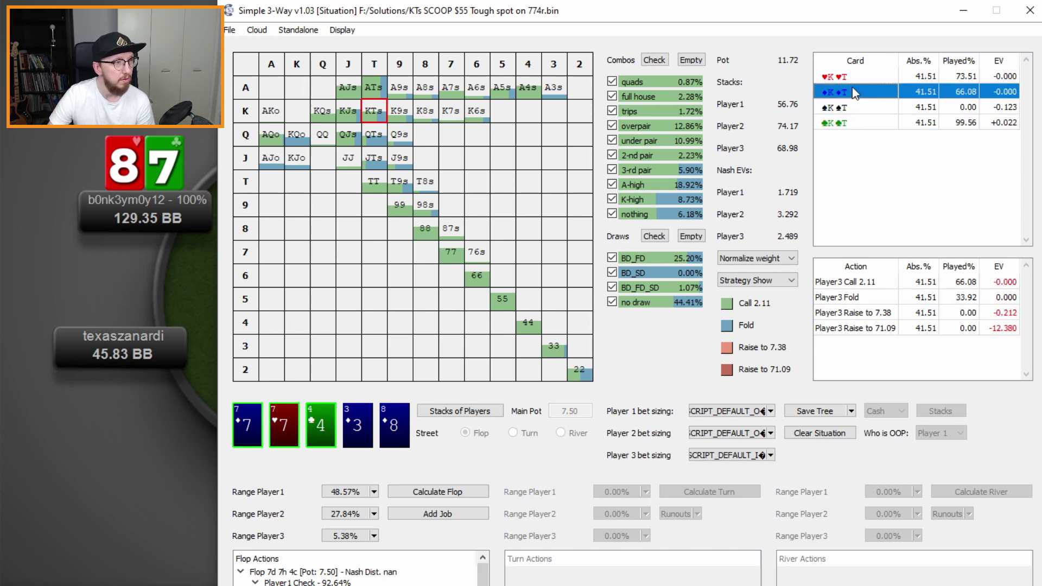
left_click(854, 79)
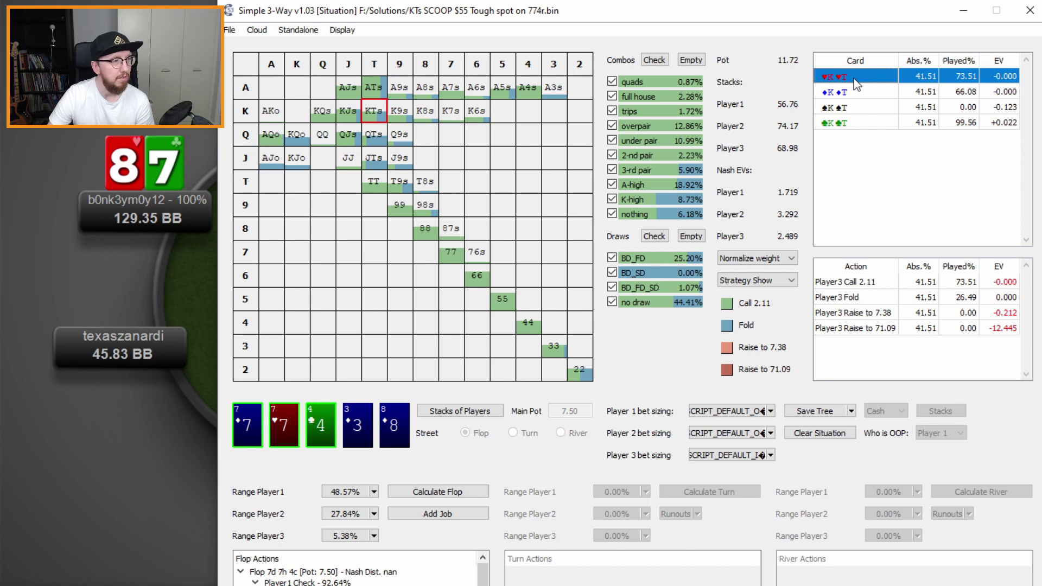
left_click(357, 425)
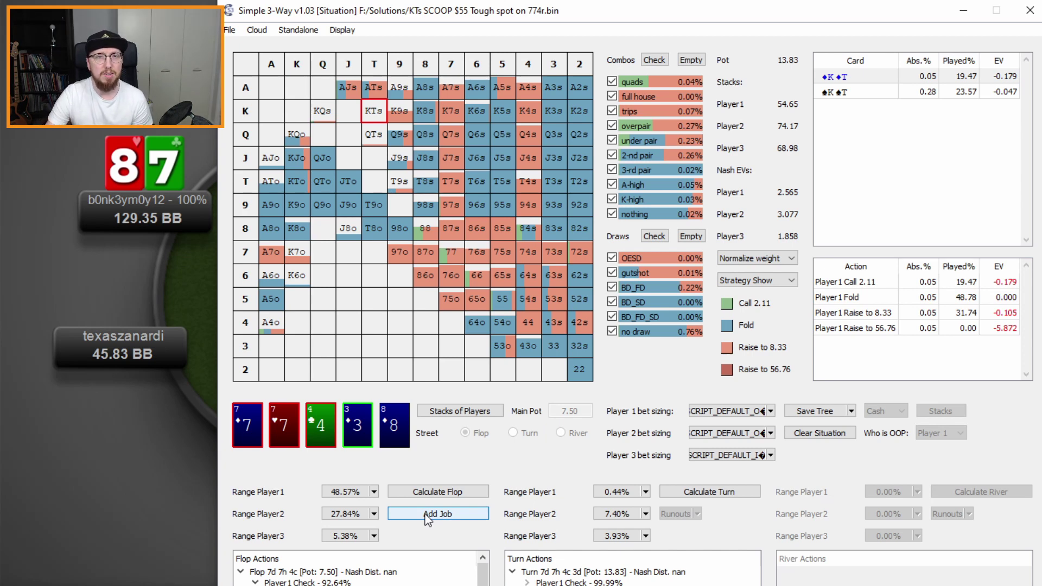
Show the 87o combos on 7-7-4-3-8, which raise to 8.33 for +15.591 EV.
left_click(428, 256)
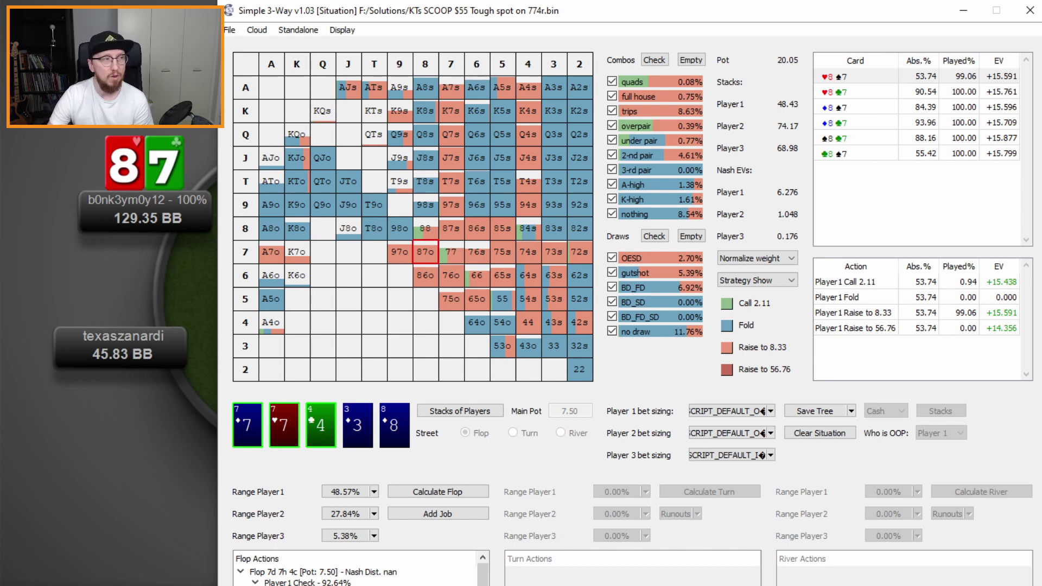
Review the Q4s combos, then return to the 3d turn where ♠Q♠4 checks 100% for +1.588 EV.
left_click(525, 133)
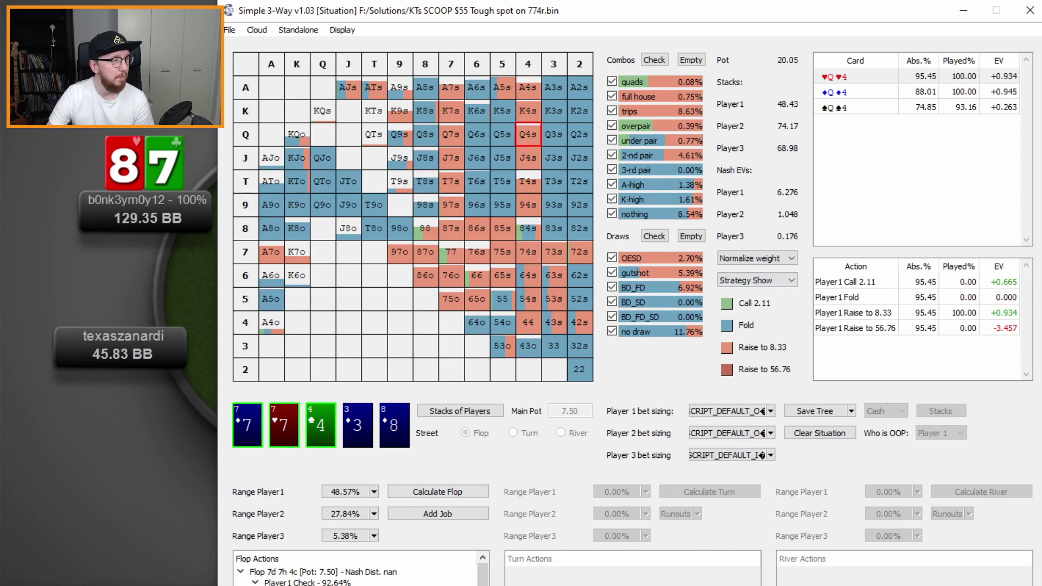
left_click(357, 425)
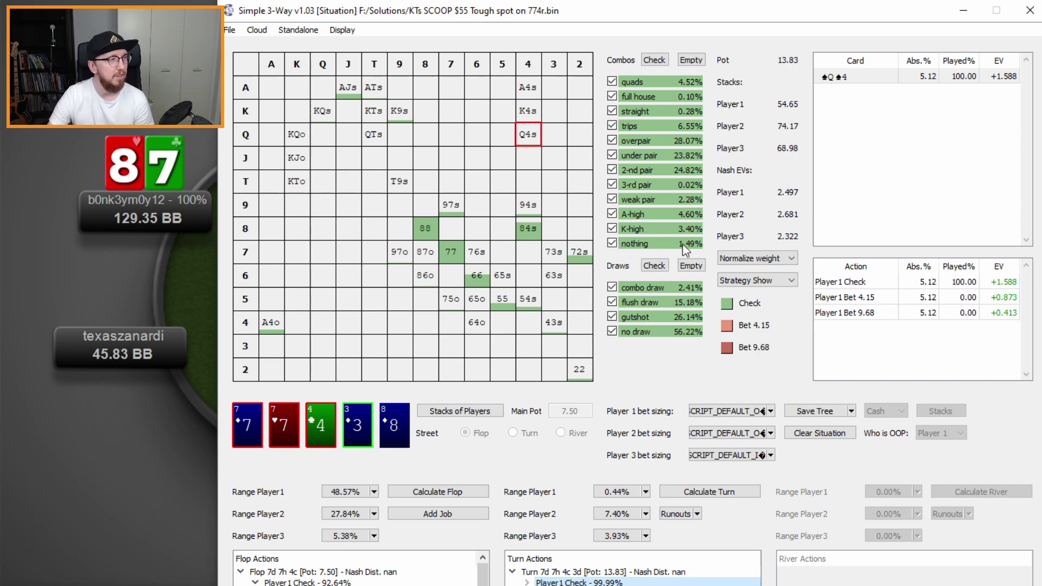
Switch range weighting to None, then Absolute, then back to Normalize, and advance past Player1's turn check.
left_click(738, 259)
left_click(750, 267)
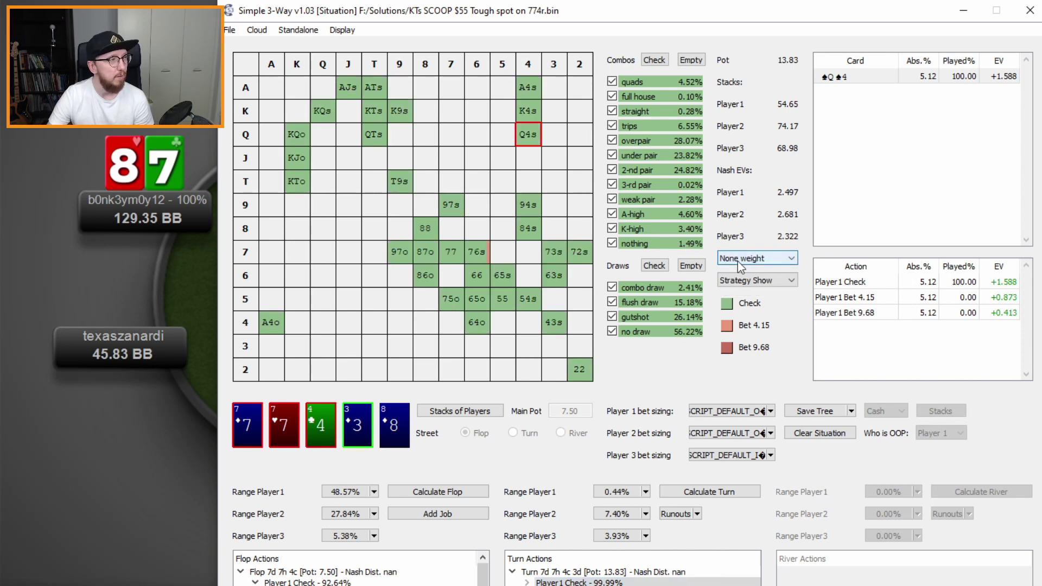
left_click(738, 262)
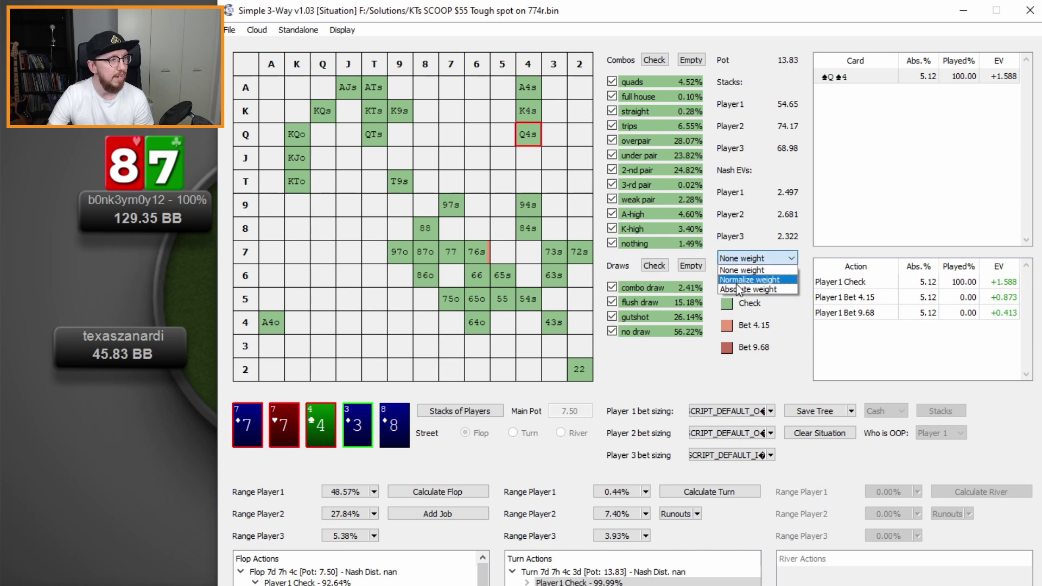
left_click(734, 286)
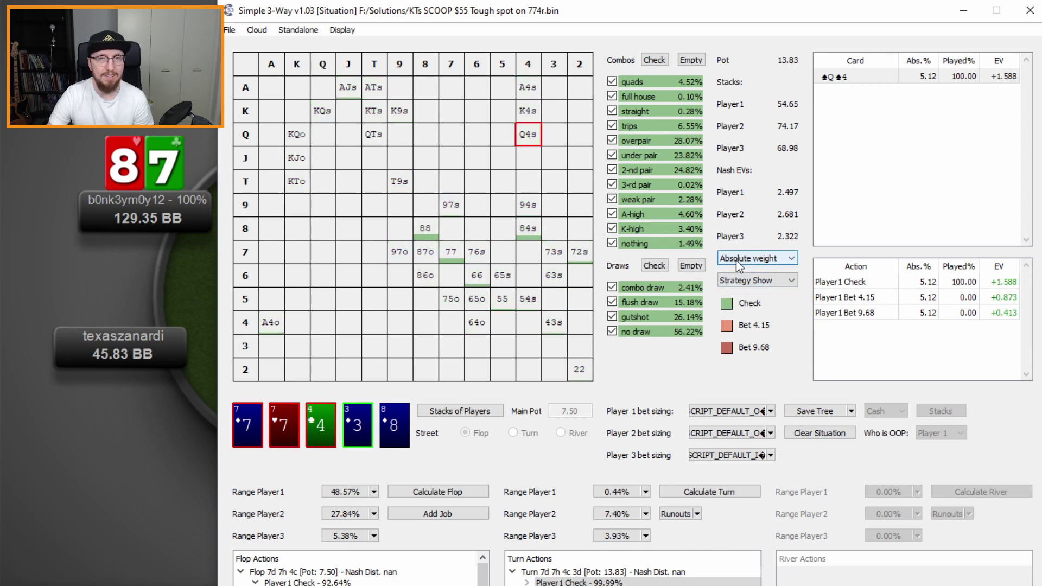
scroll(736, 259, "up", 1)
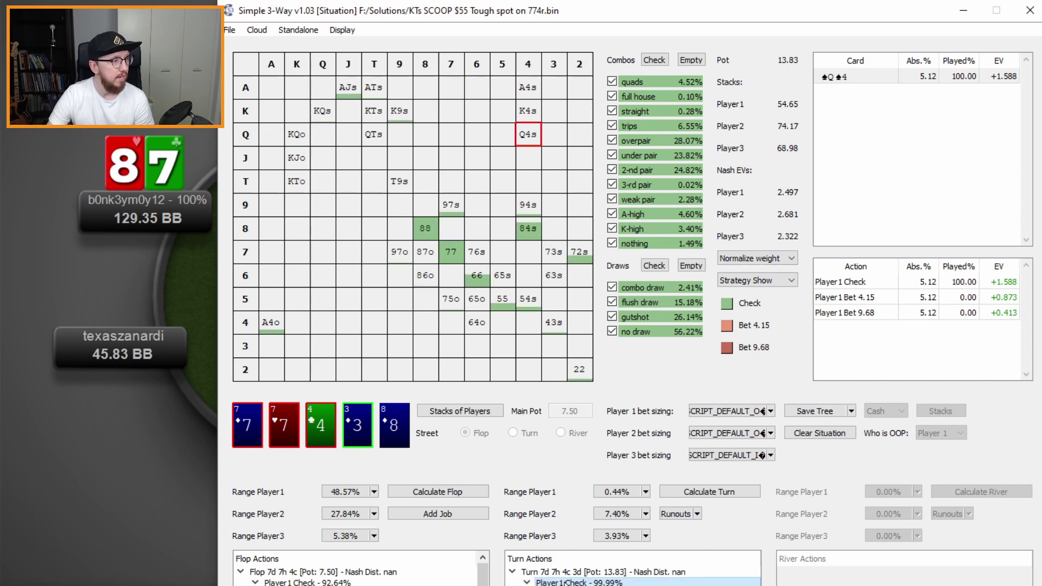
key("Down")
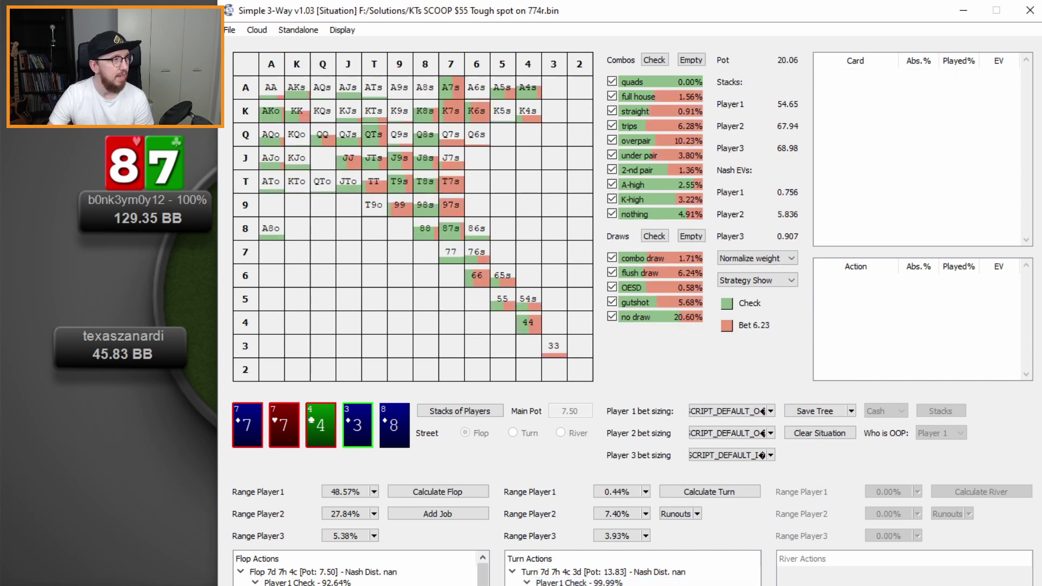
Advance to Player3 facing the 6.23 turn bet and show ♦K♦T's EVs: fold 100%, call -0.091.
key("Down")
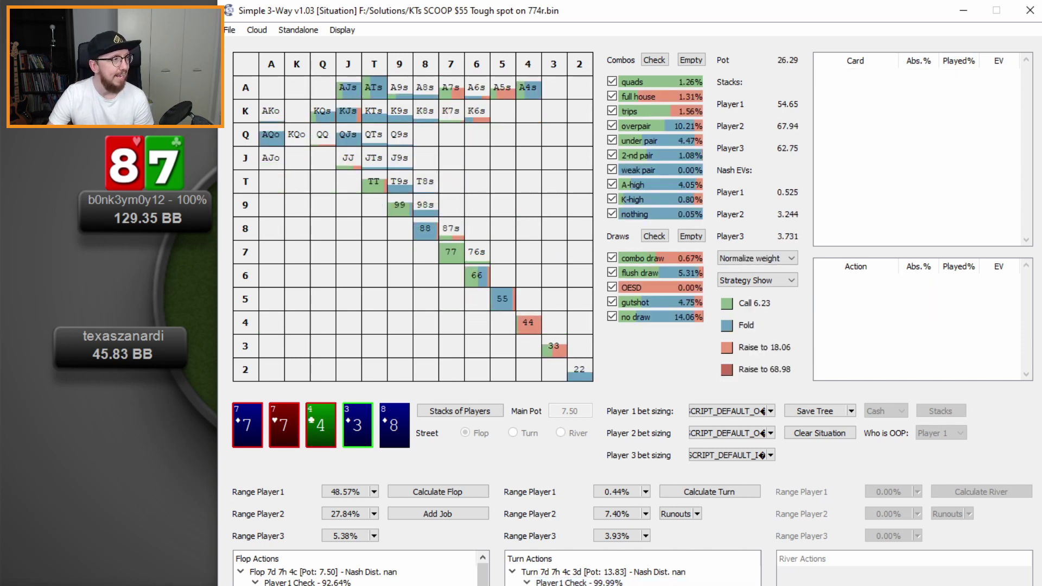
left_click(378, 120)
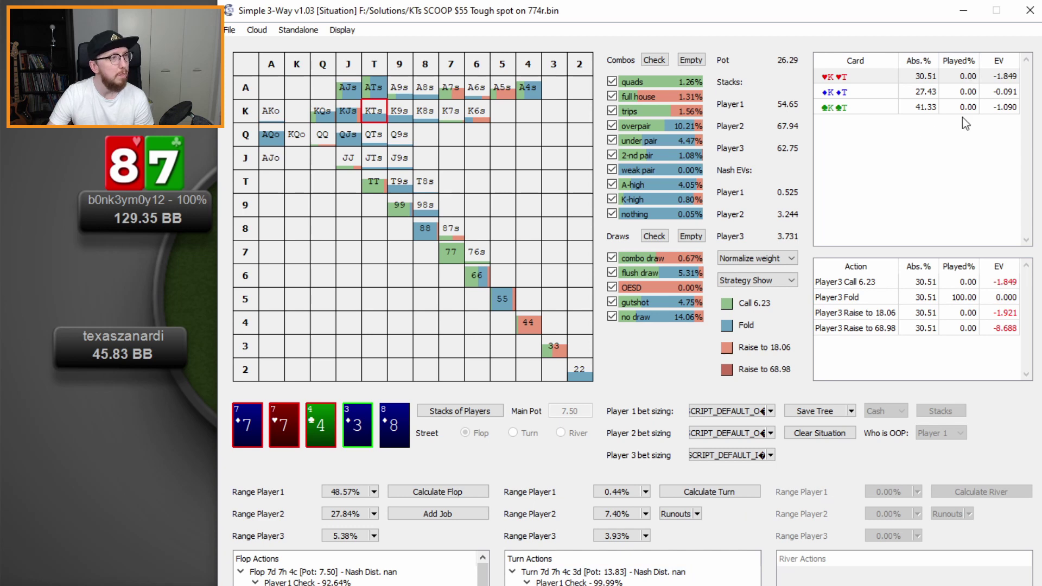
left_click(864, 97)
left_click(852, 298)
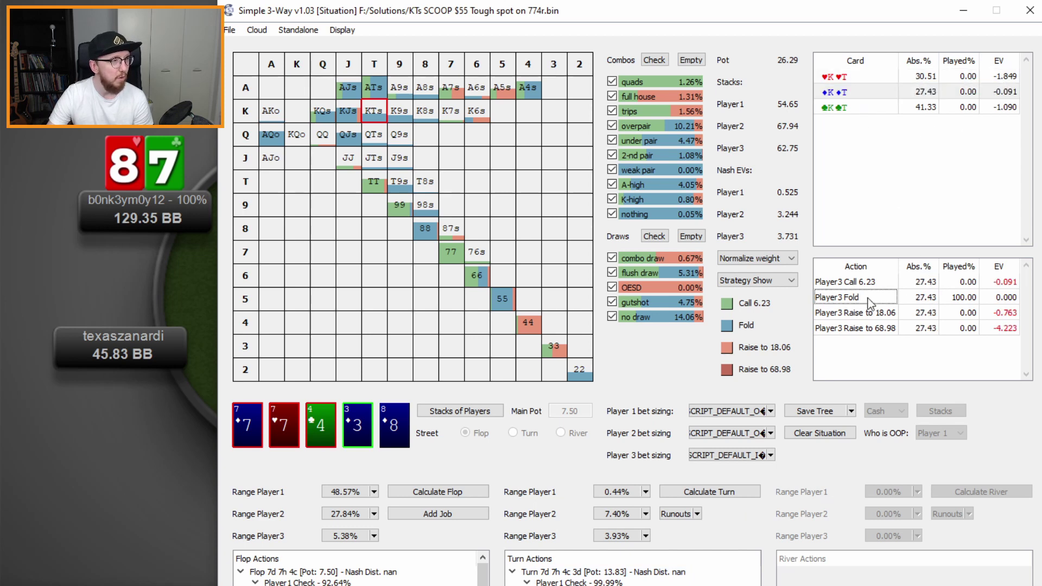
left_click(956, 298)
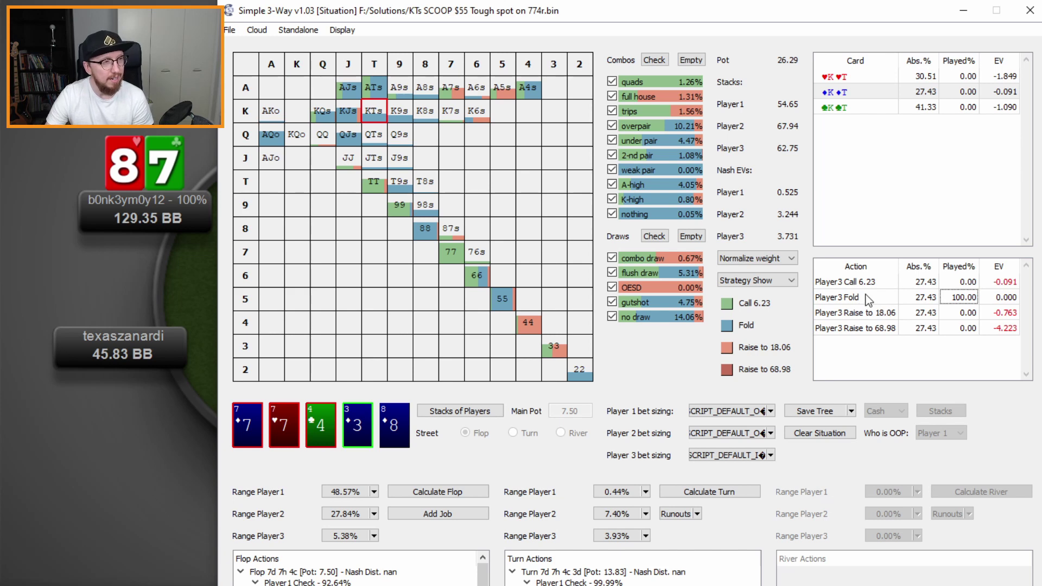
left_click(894, 282)
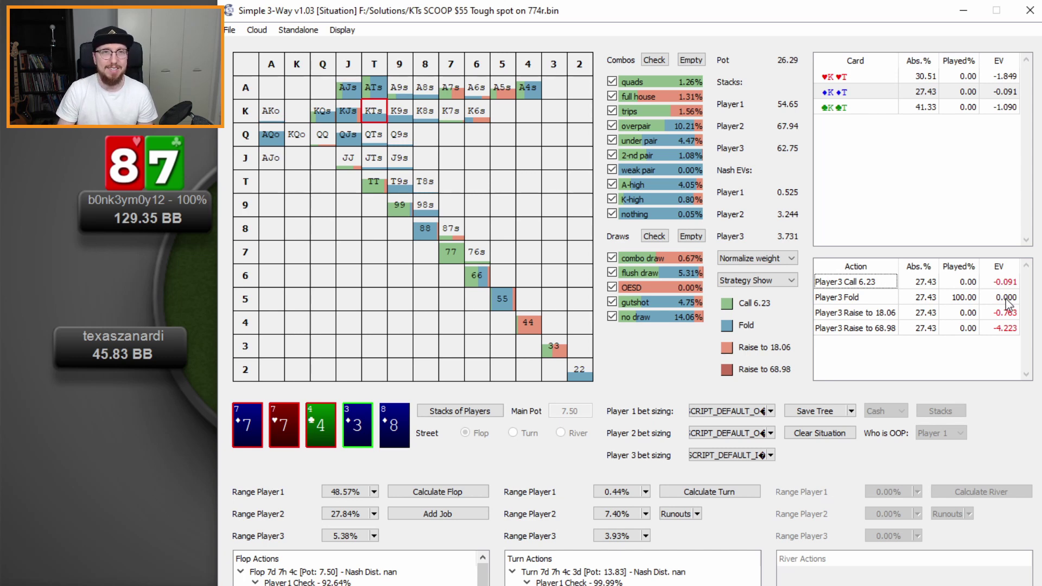
Check ♥K♥T's action EVs, move to the 8♦ river, and view Player1's Q4s strategy.
left_click(917, 76)
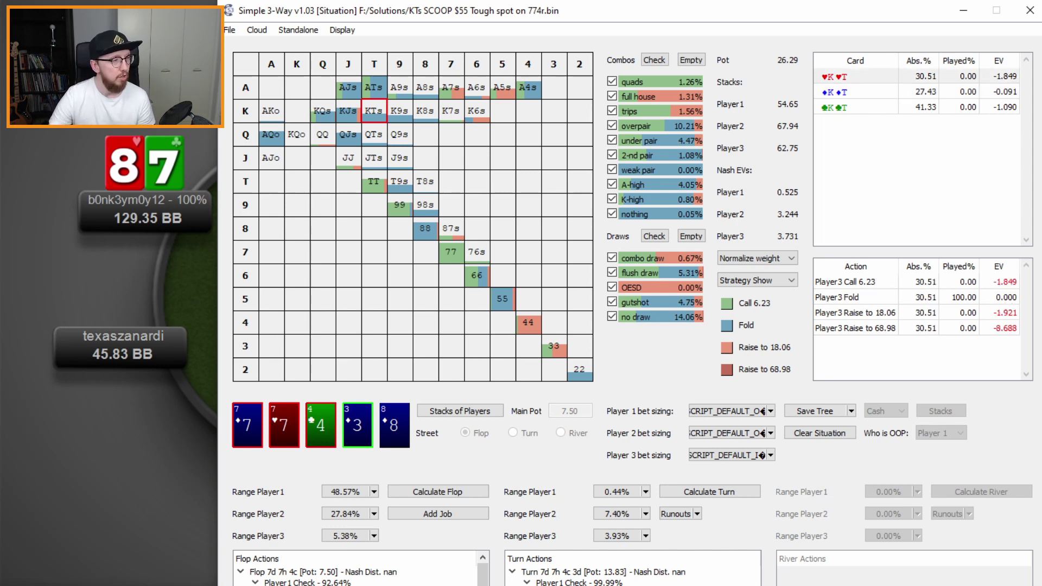
left_click(394, 425)
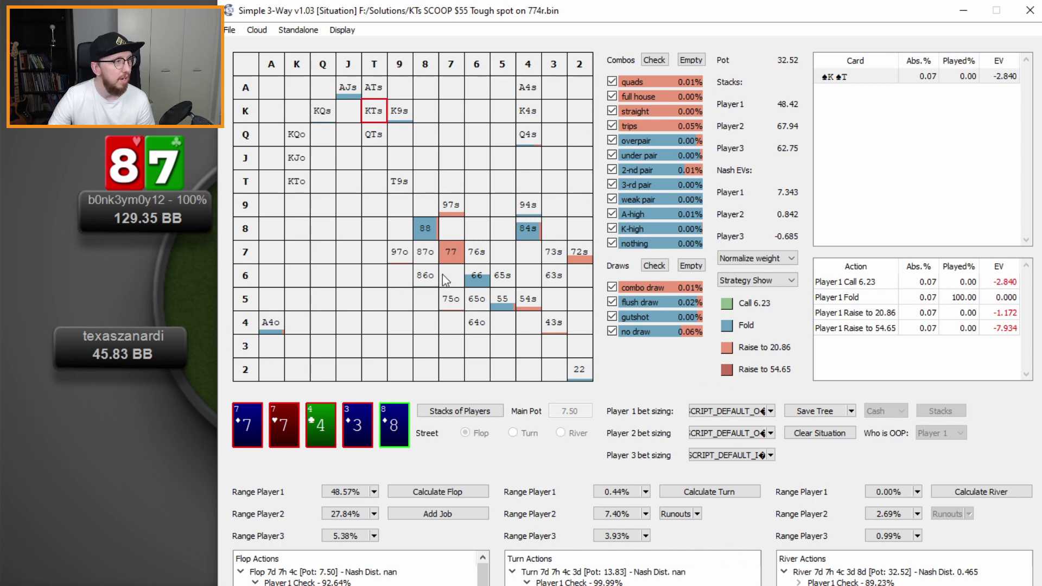
left_click(529, 136)
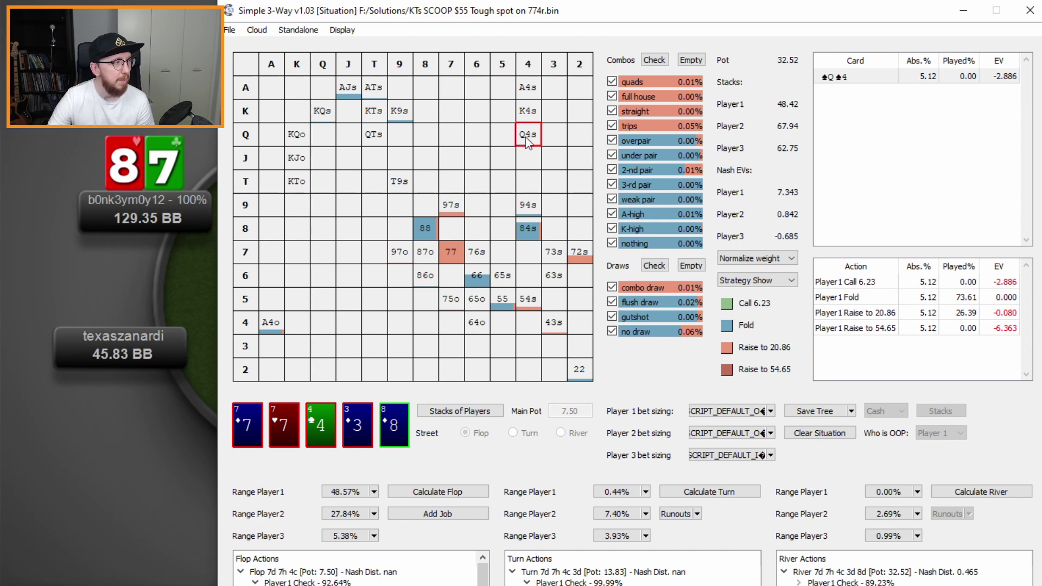
Show Player1's 84s combos, where ♦8♦4 folds 88% and raises 12% versus the 6.23 bet.
left_click(523, 230)
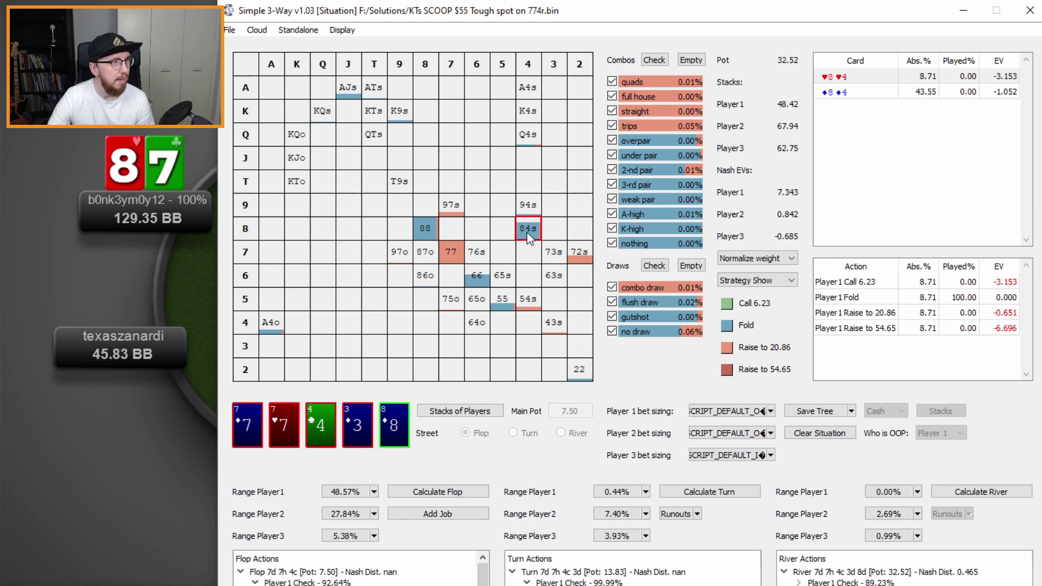
left_click(857, 91)
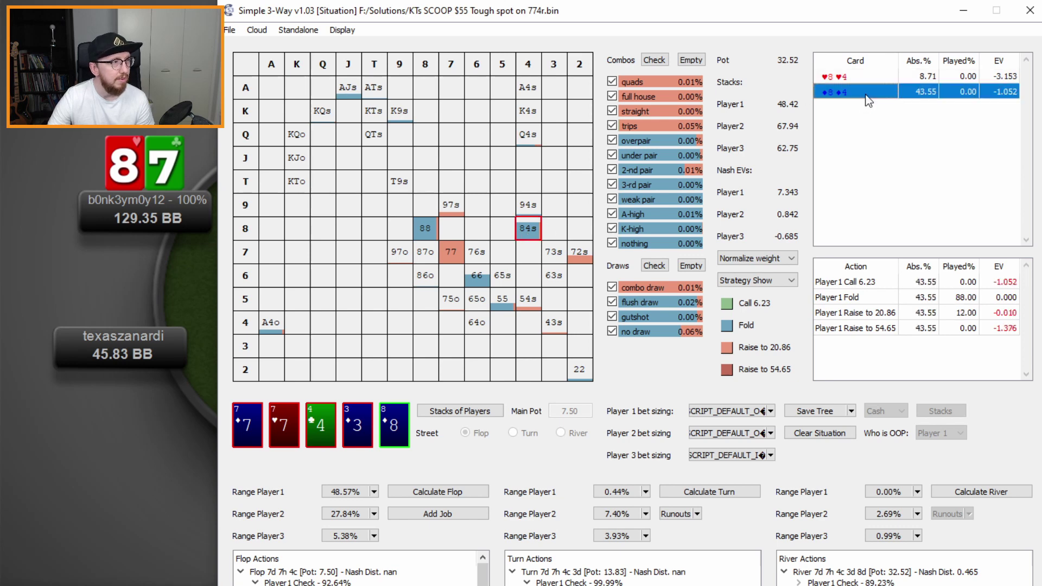
left_click(935, 296)
left_click(934, 313)
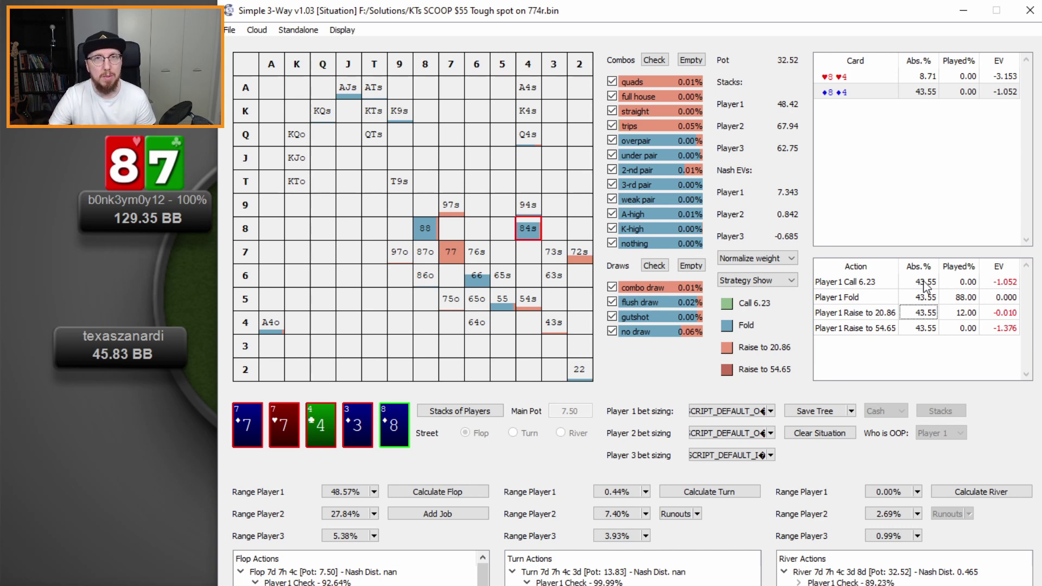
Select and expand 'Player1 Check - 89.23%', then step down to Player3's river betting node.
left_click(850, 583)
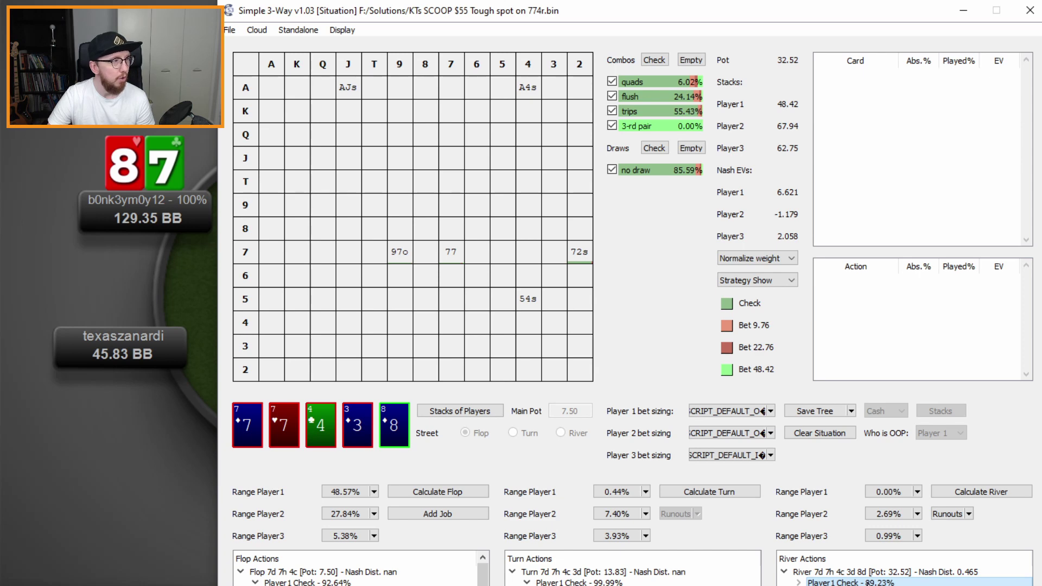
left_click(798, 582)
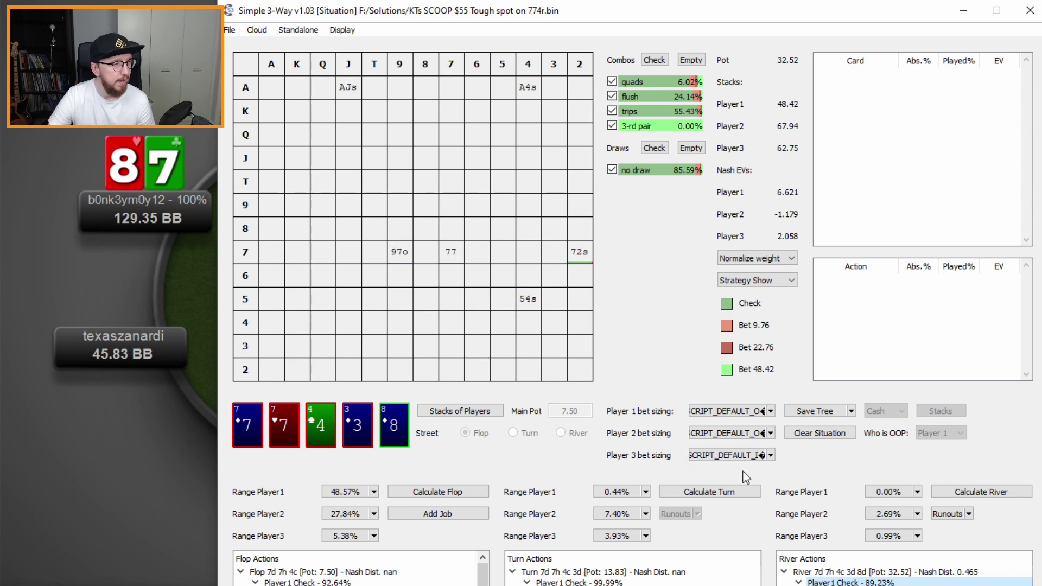
left_click(825, 585)
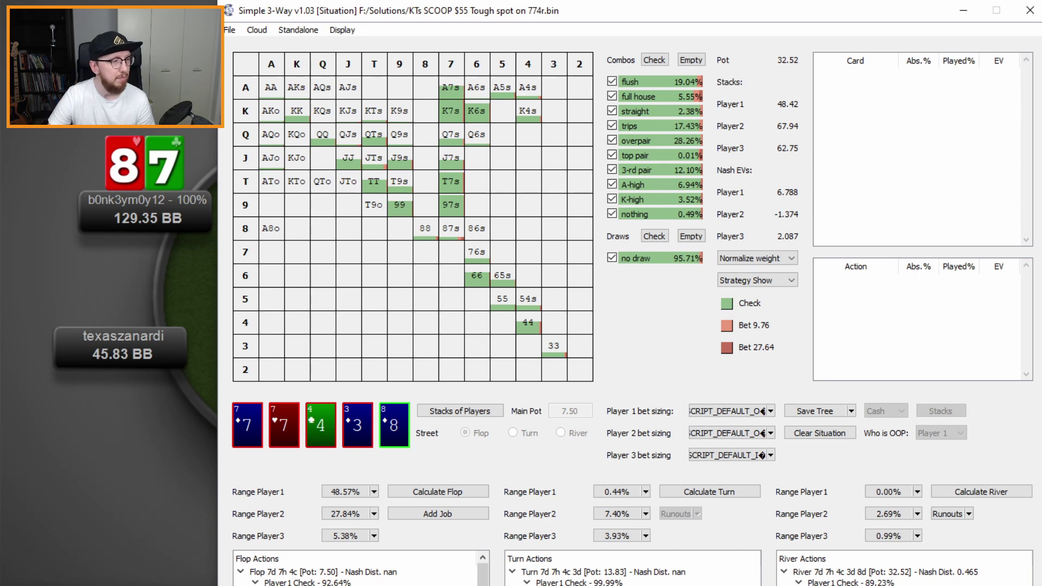
key("Down")
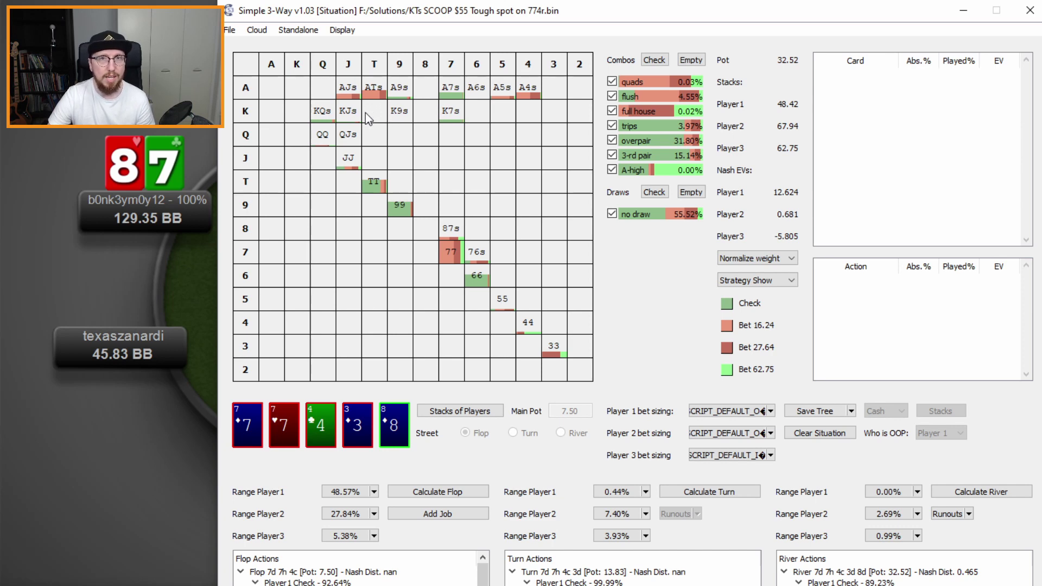
Check Player3's K9s river strategy, then follow the 16.24 bet line to Player1's jam in a 97.18 pot.
left_click(401, 120)
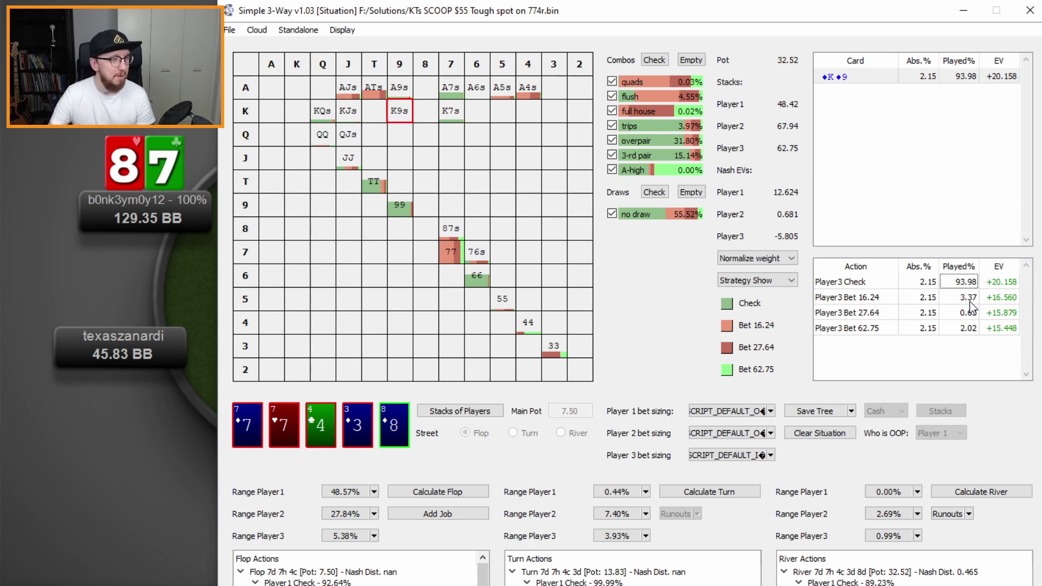
left_click(971, 304)
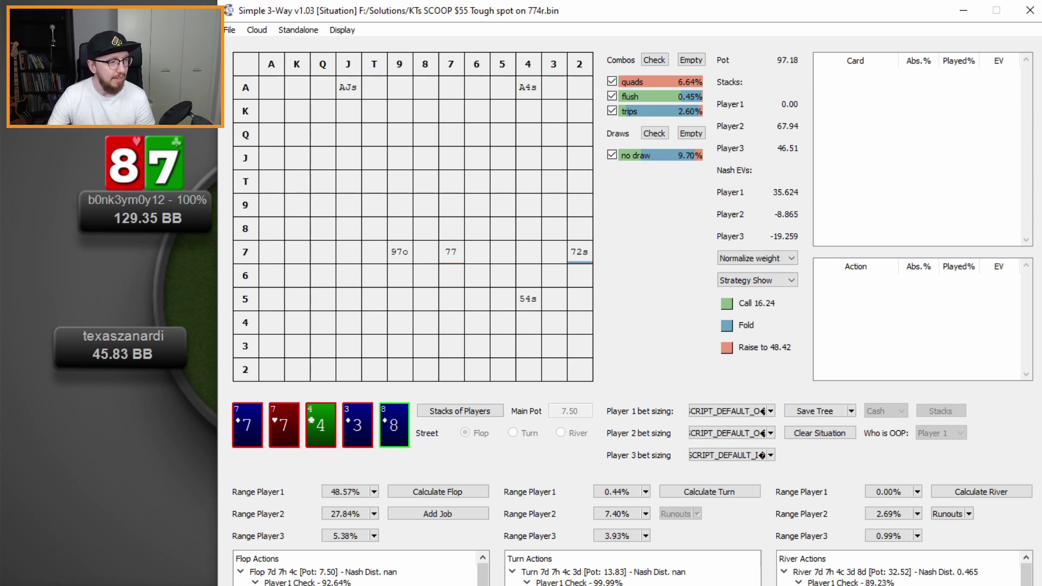
Open the next decision facing the 48.42 jam, where ♦K♦9 folds 98.79% and calling loses 36.518.
left_click(399, 111)
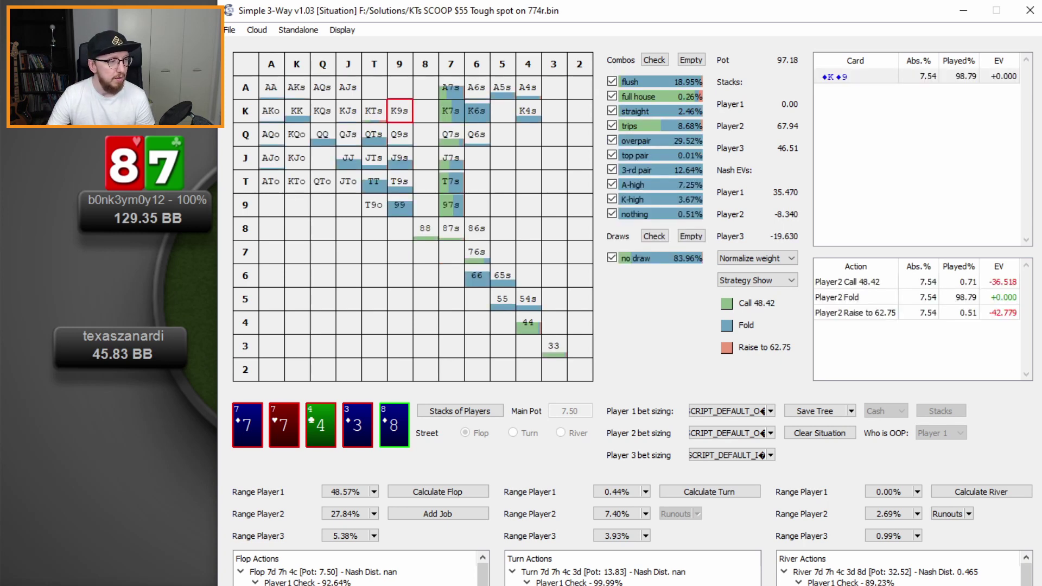